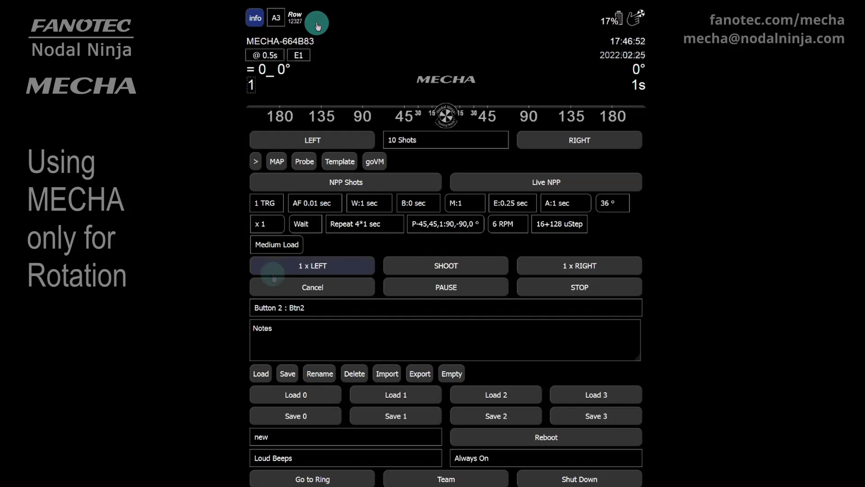
Step: Load the saved preset (F) TEST 1313 Level with 12 shots at 30° and its script
left_click(342, 309)
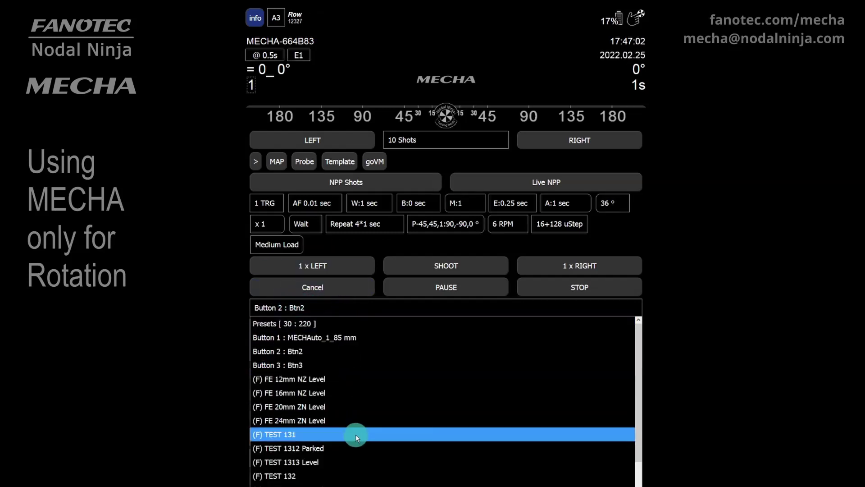
left_click(350, 461)
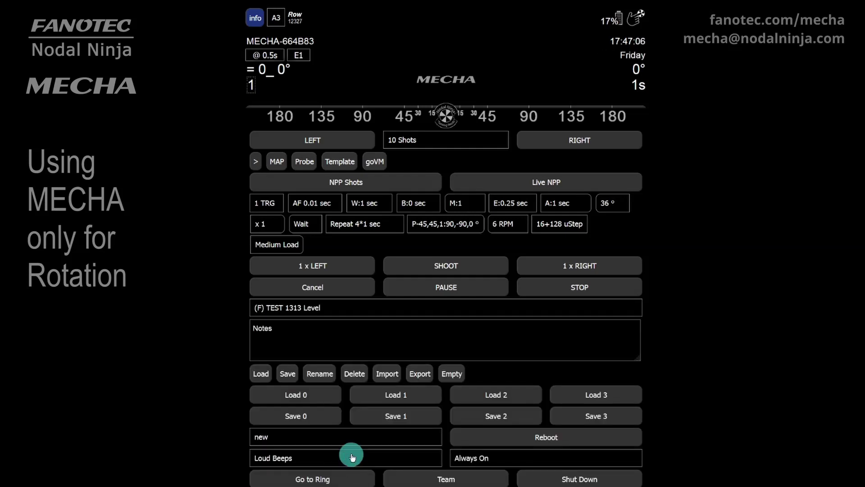
left_click(263, 374)
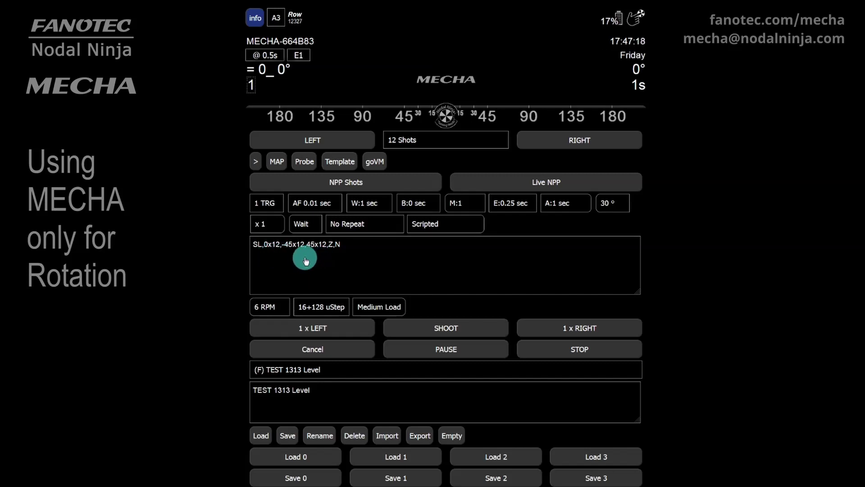
left_click_drag(256, 260, 261, 254)
mouse_move(280, 211)
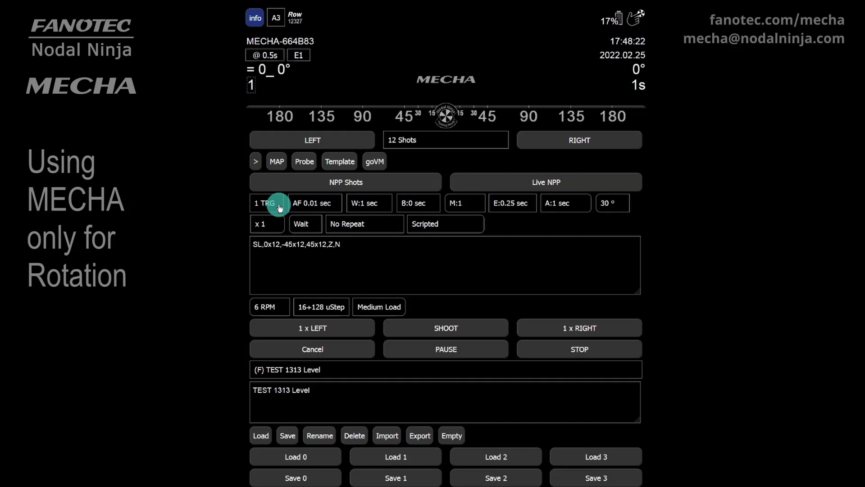
Step: Set the exposure (E) to a custom 1 sec
left_click(514, 204)
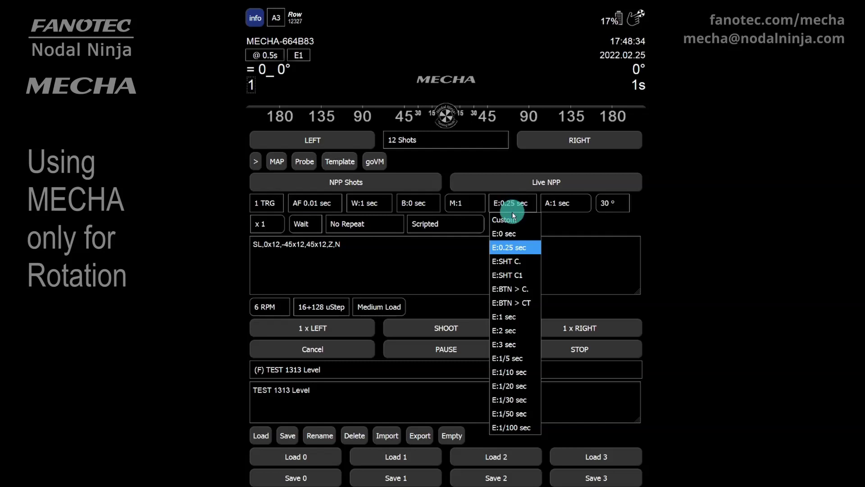
left_click(511, 220)
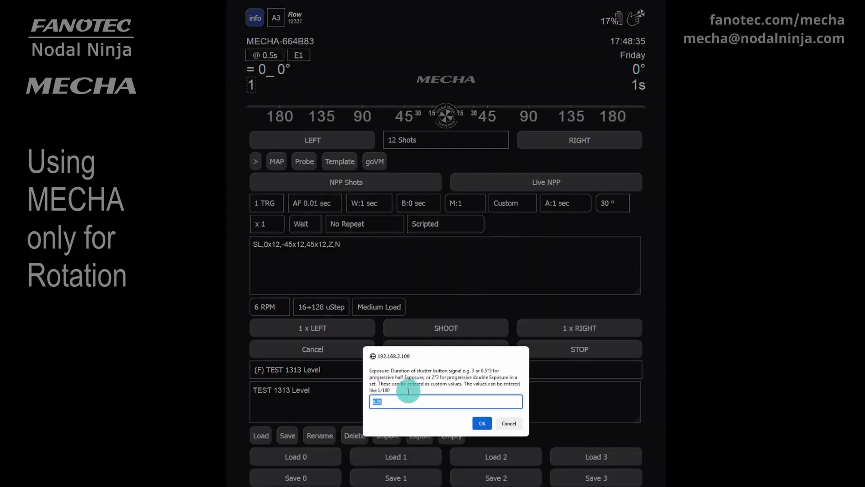
type("1")
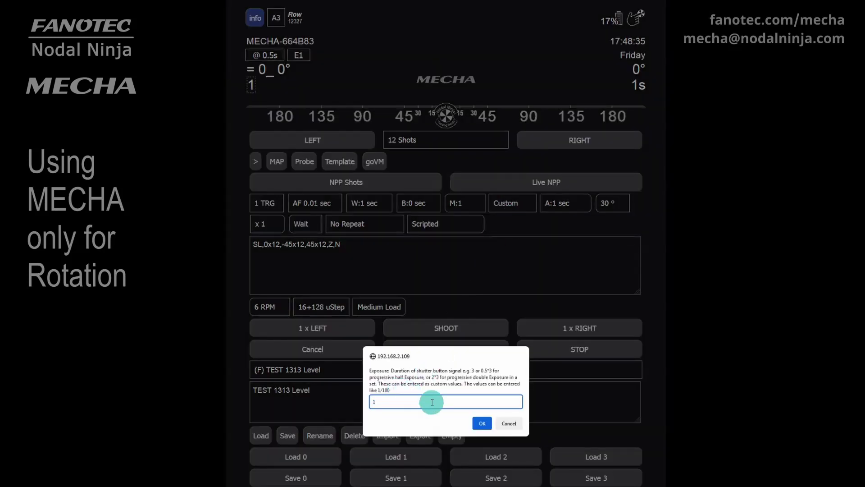
left_click(482, 424)
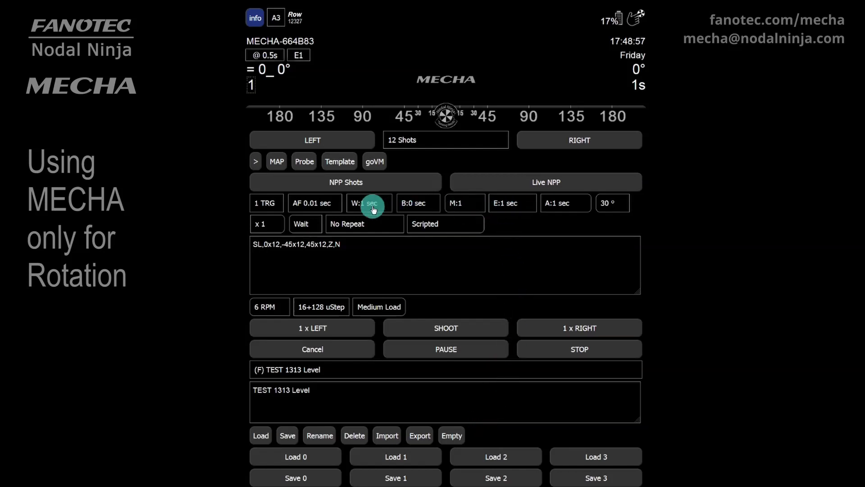
Step: Set the AF time to a custom 0 sec and the A time to 0 sec
left_click(328, 205)
left_click(309, 219)
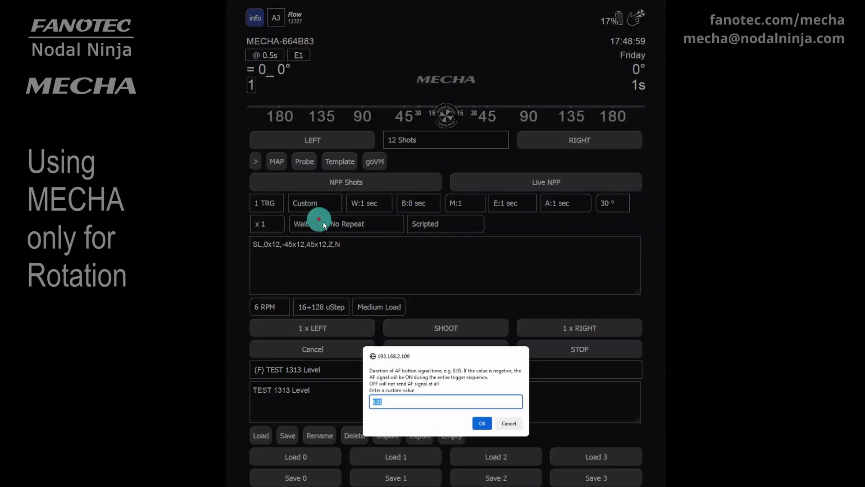
type("0")
left_click(482, 423)
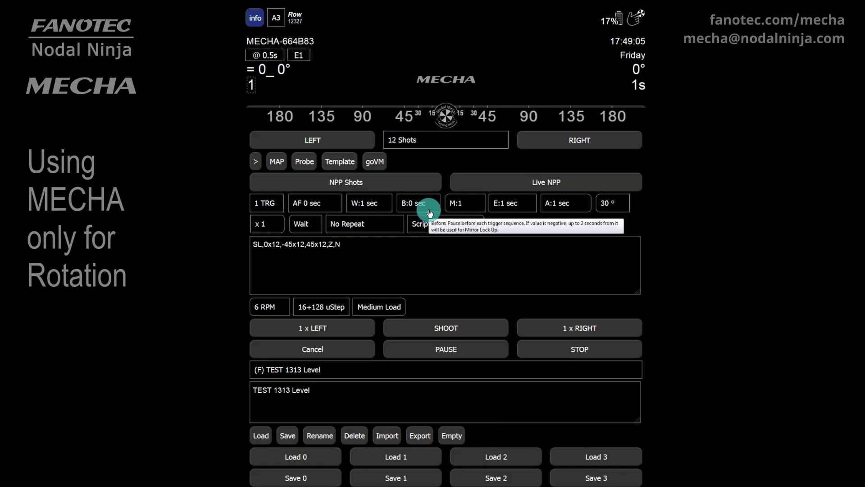
left_click(578, 208)
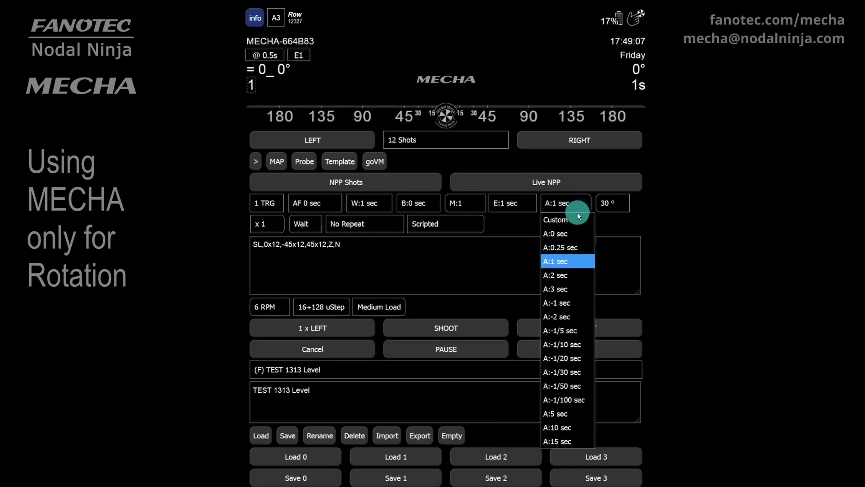
left_click(570, 232)
left_click(476, 209)
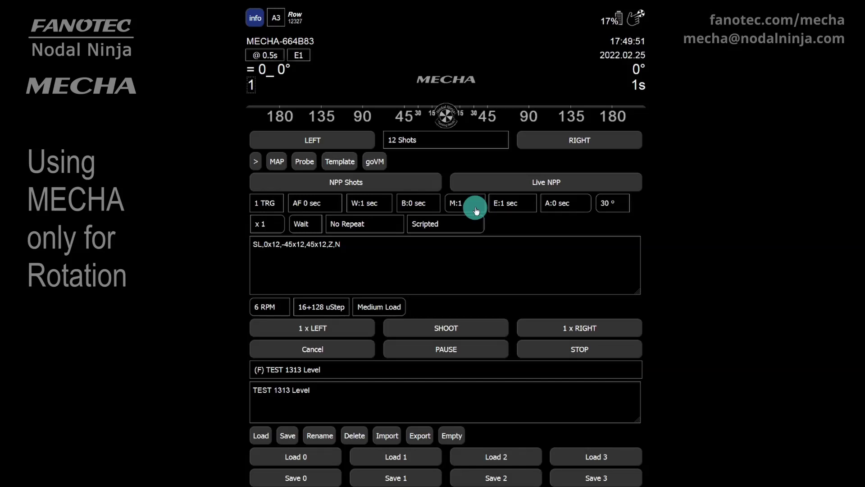
left_click(587, 145)
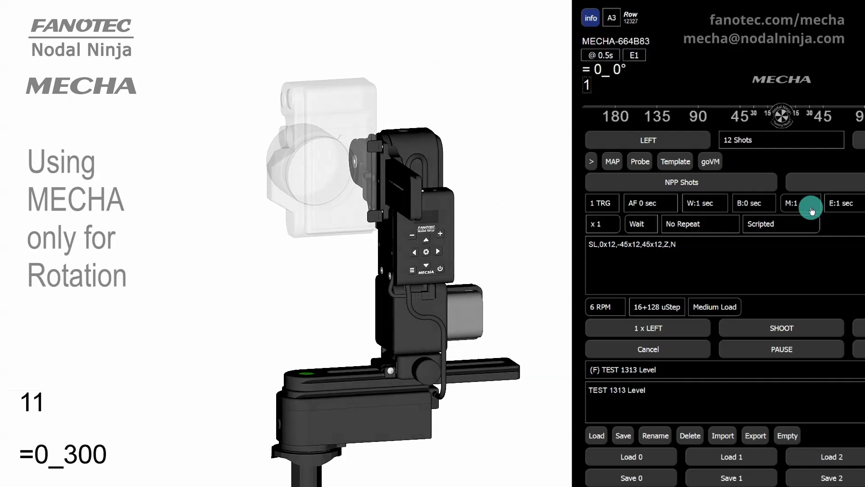
Step: Enter a custom trigger count of -1 TRG per position
left_click(614, 211)
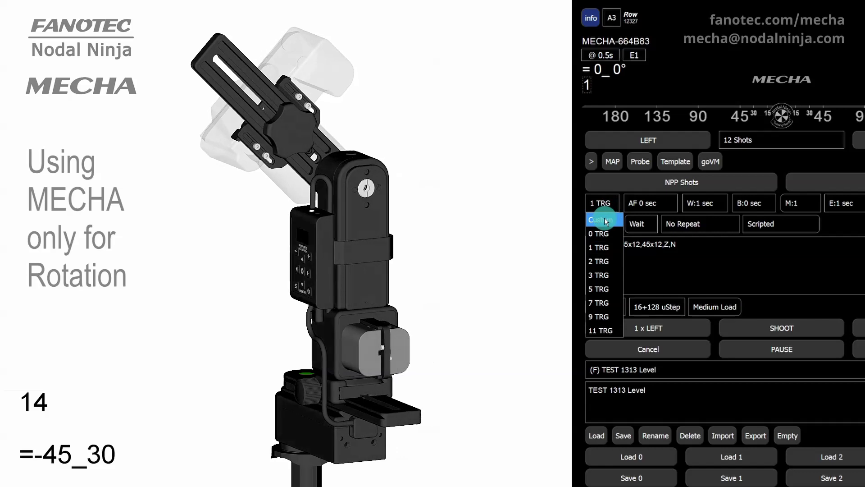
left_click(600, 219)
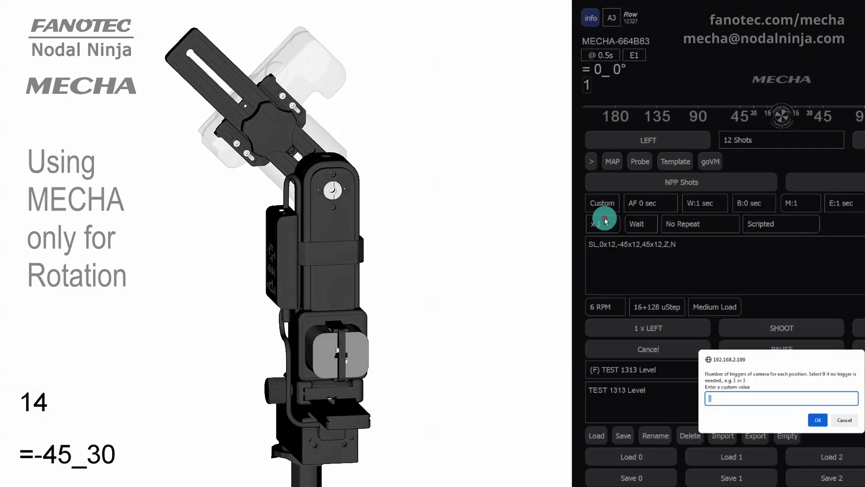
left_click(731, 400)
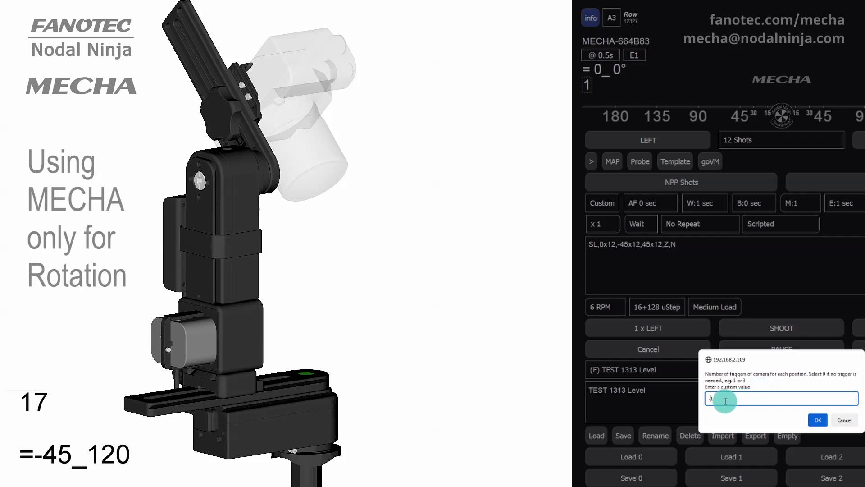
left_click(821, 423)
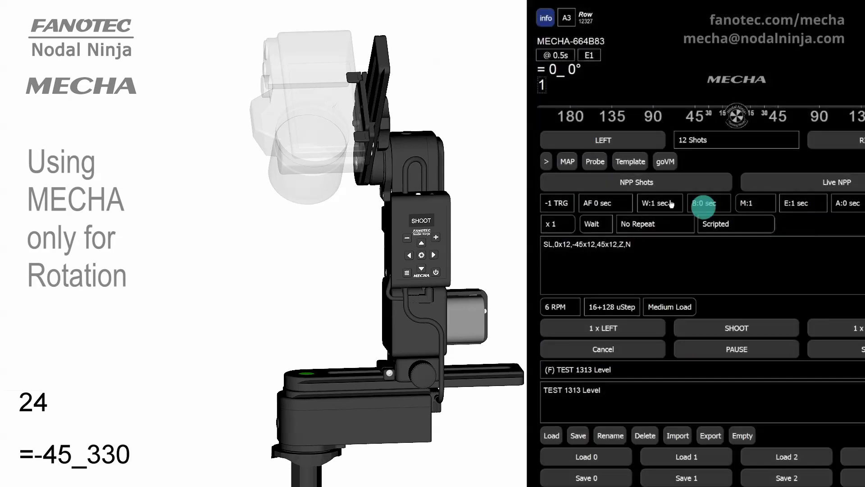
Step: Switch the trigger count from -1 TRG to 0 TRG
left_click(568, 203)
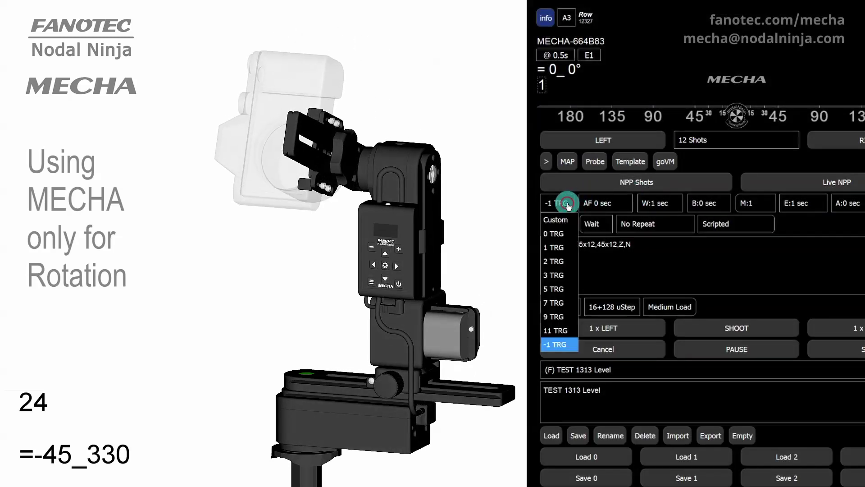
left_click(553, 233)
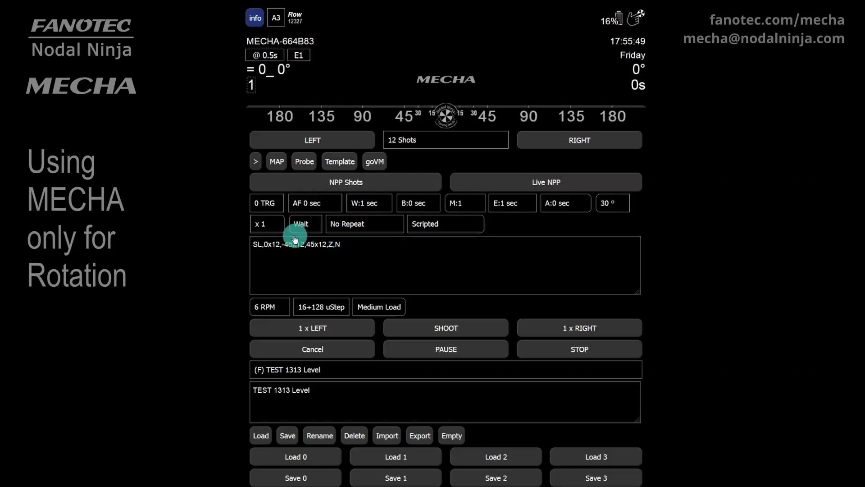
Step: Rewrite the script moves as 0x1^360, -30x1^360 and 30x1^360
left_click(274, 247)
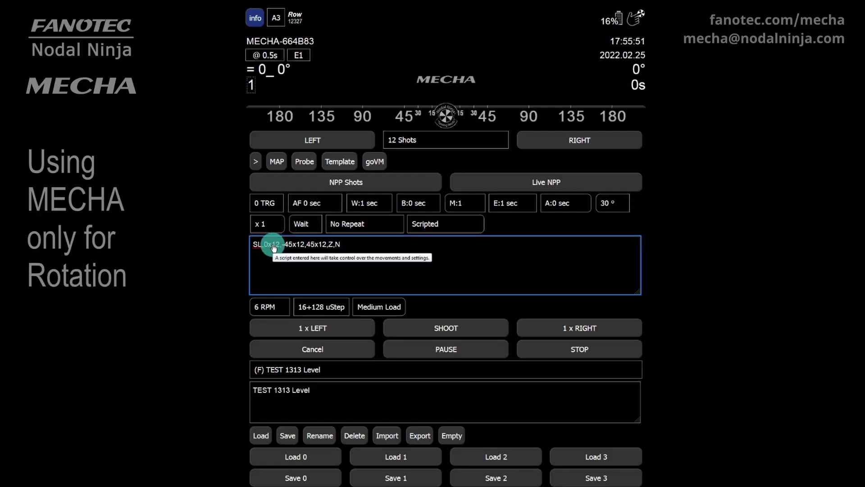
double_click(277, 247)
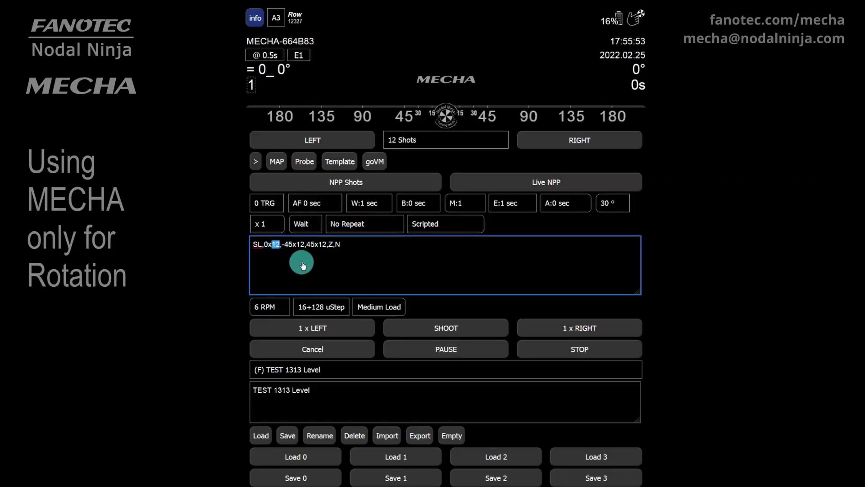
type("1")
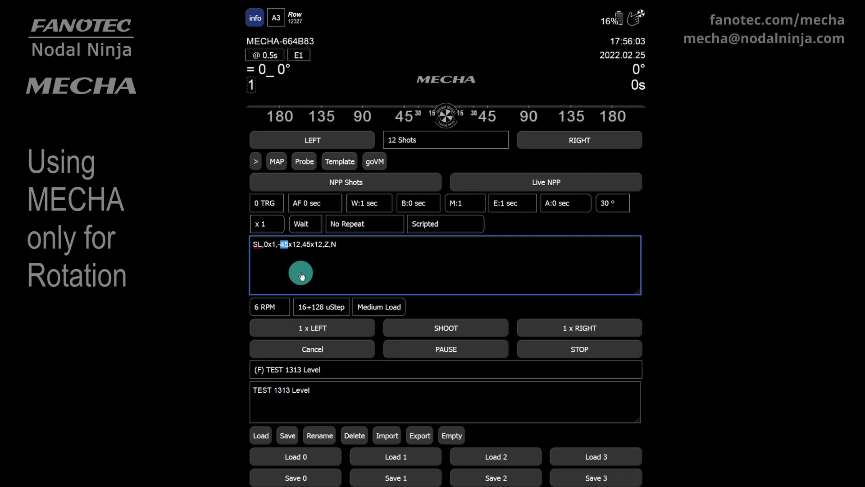
type("30x1,30")
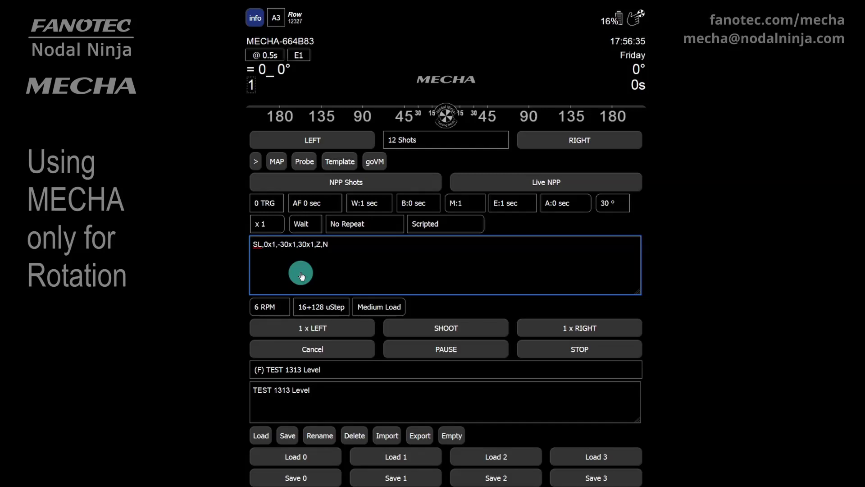
key("Right")
type("^")
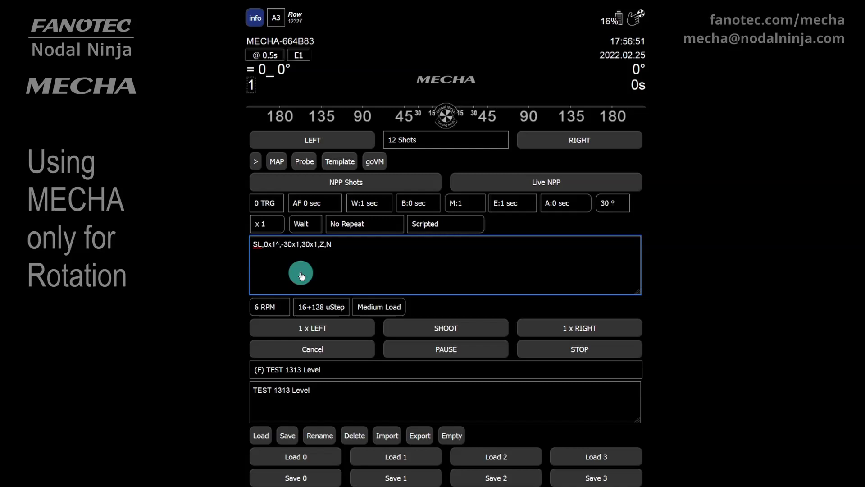
type("360")
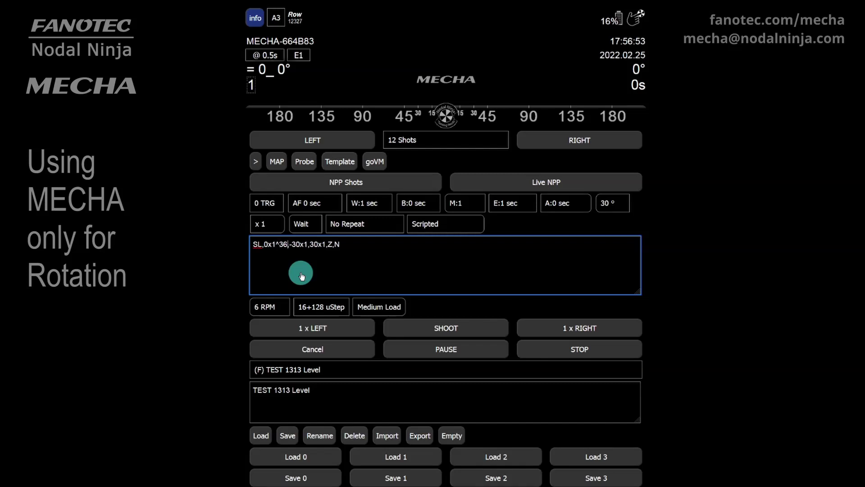
key("Right")
key("Right")
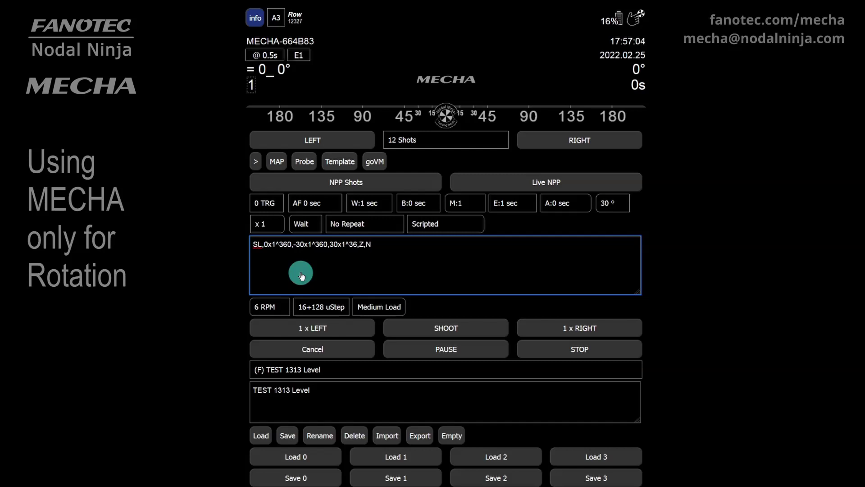
type("0")
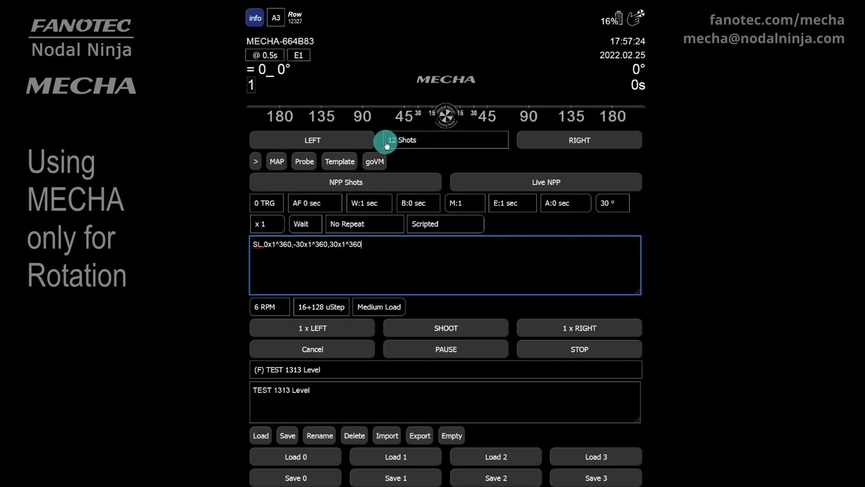
mouse_move(443, 145)
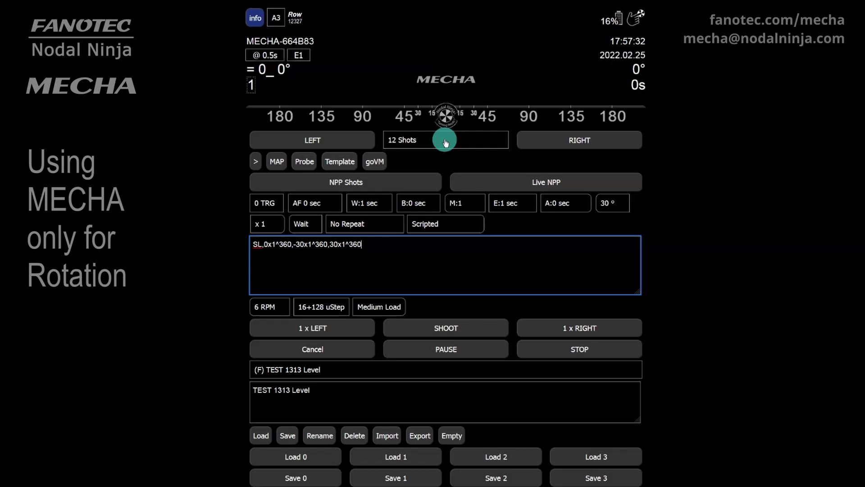
left_click(617, 143)
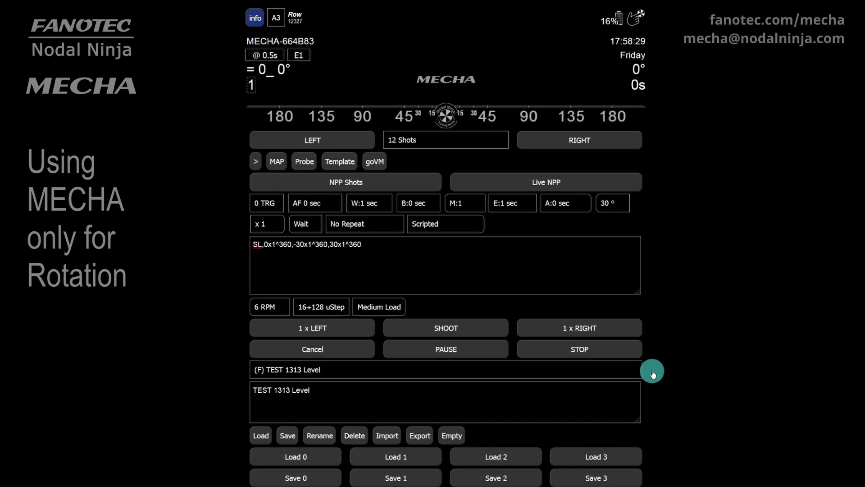
Step: Delete ',-30x1^360,30x1^360' from the script, leaving SL,0x1^720
left_click(391, 246)
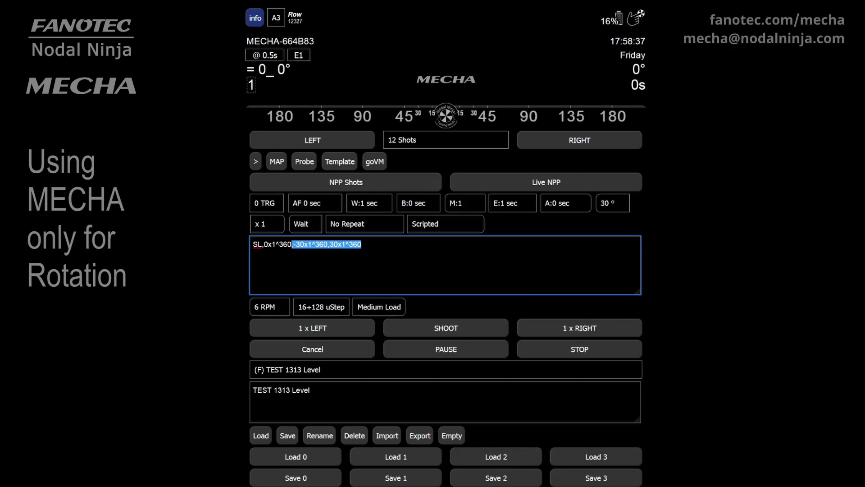
key("BackSpace")
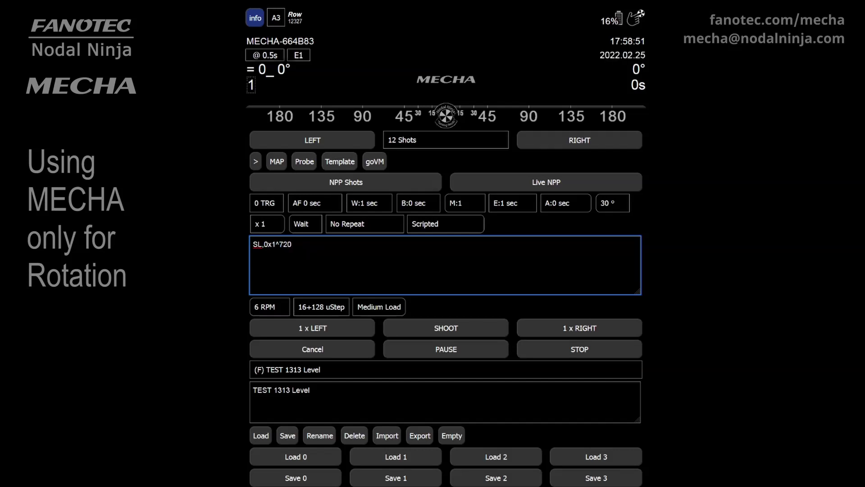
left_click(280, 309)
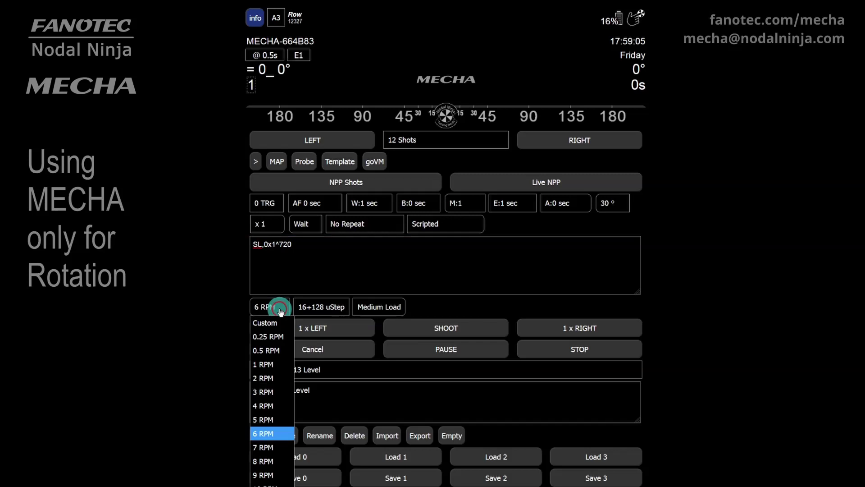
Step: Choose 1 RPM as the rotation speed and test it with a right rotation
left_click(266, 364)
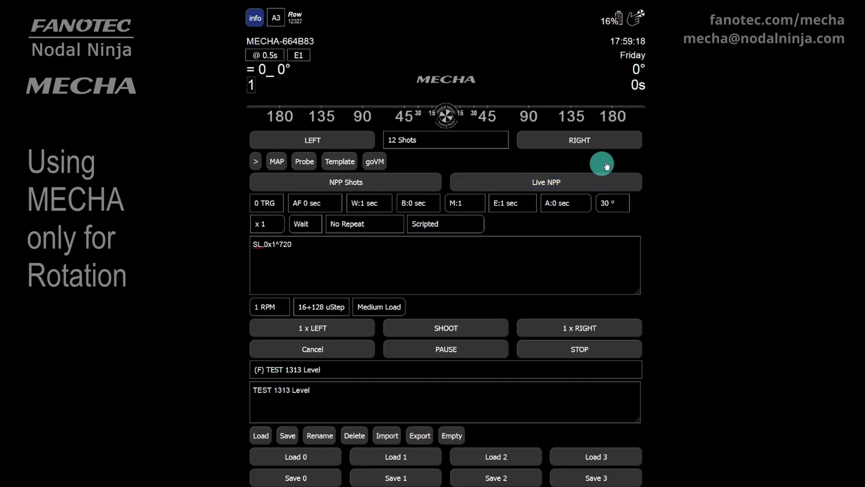
left_click(627, 144)
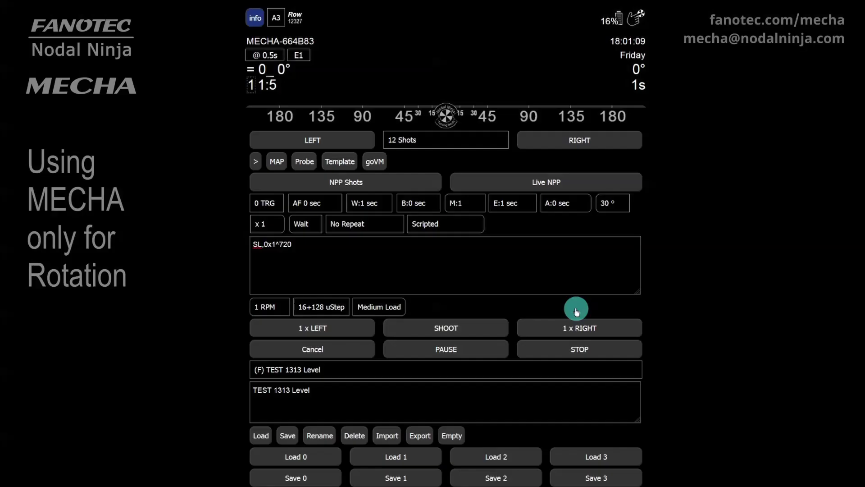
left_click(544, 328)
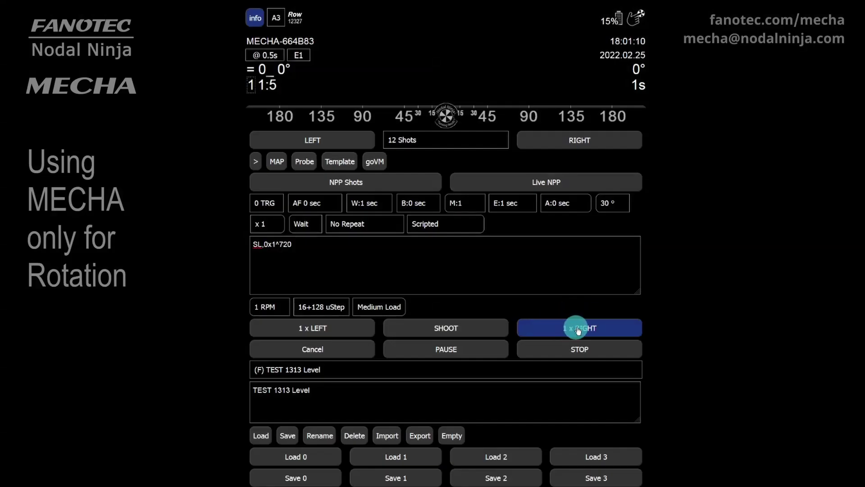
left_click(344, 325)
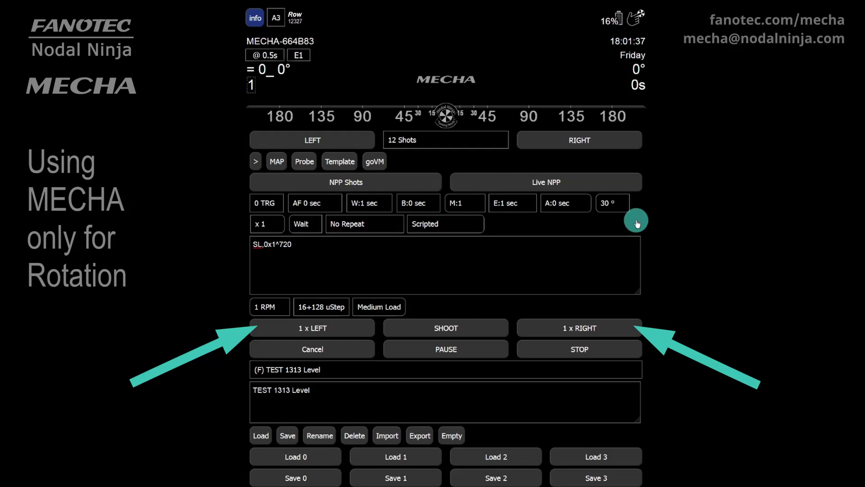
Step: Replace the 30° step angle with a custom 720° step
left_click(617, 204)
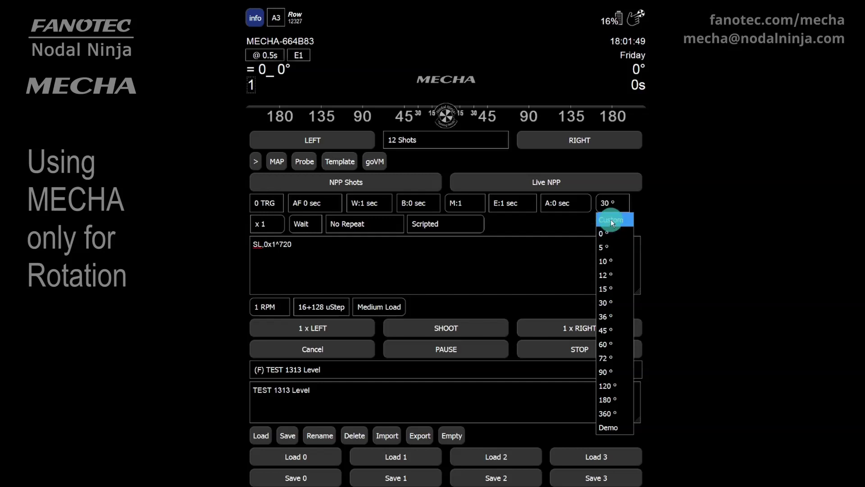
left_click(612, 219)
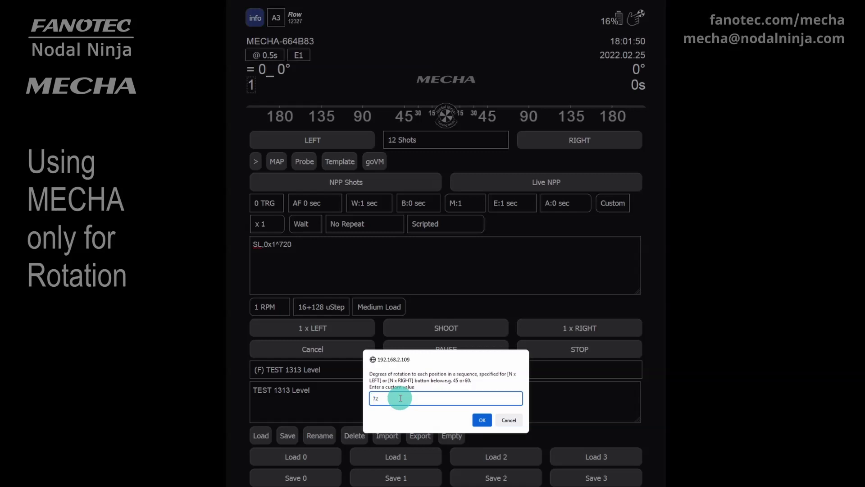
left_click(482, 420)
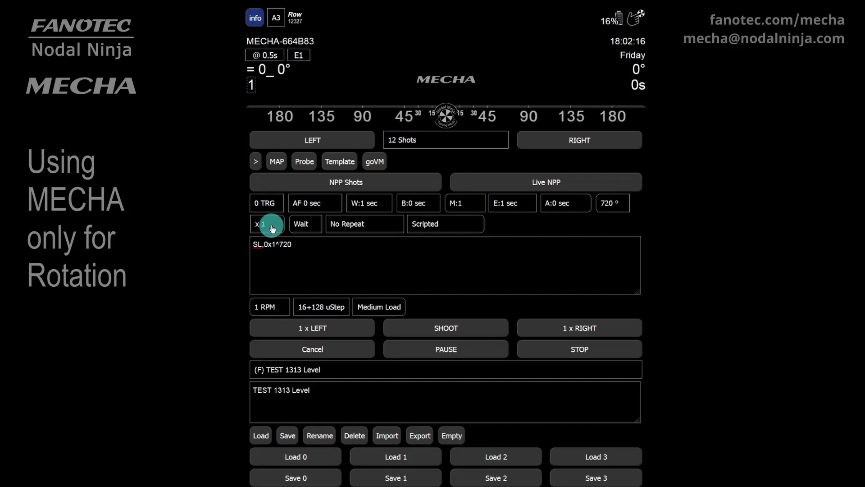
Step: Change the trigger count from 0 TRG to -1 TRG
mouse_move(277, 229)
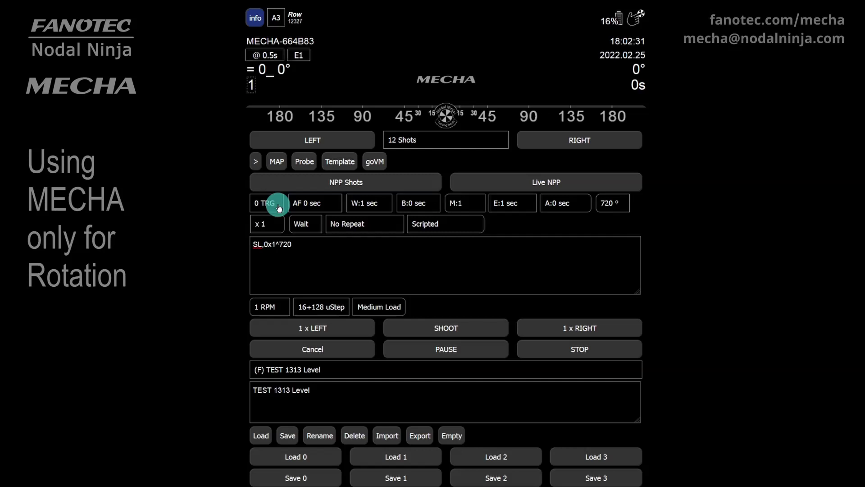
left_click(278, 206)
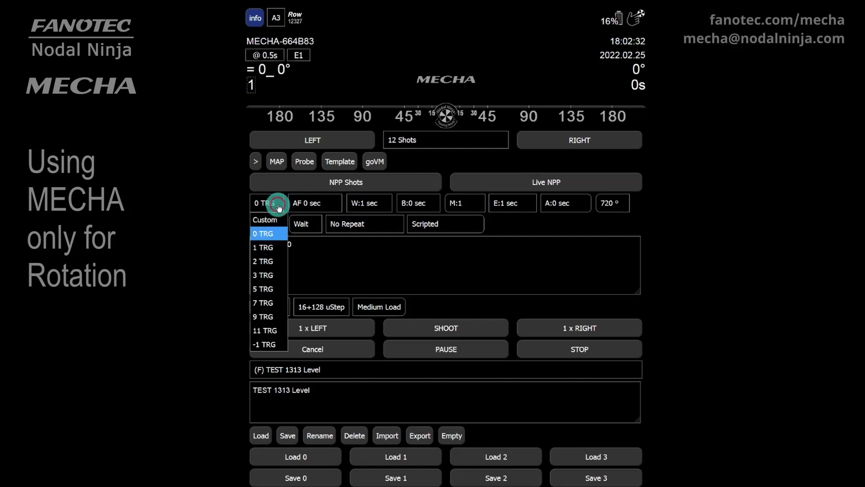
left_click(263, 344)
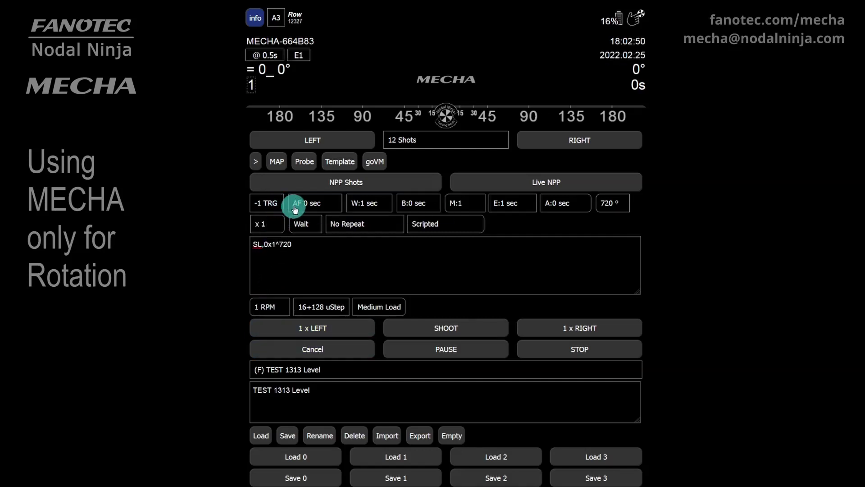